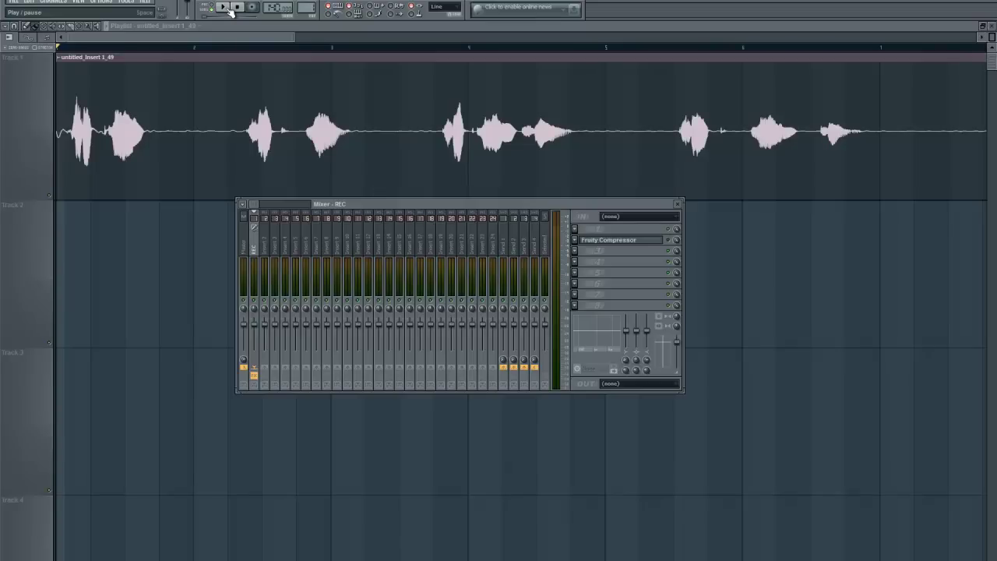
# - Play back the recorded vocal clip and inspect the Fruity Compressor settings on the REC mixer track
pyautogui.click(229, 9)
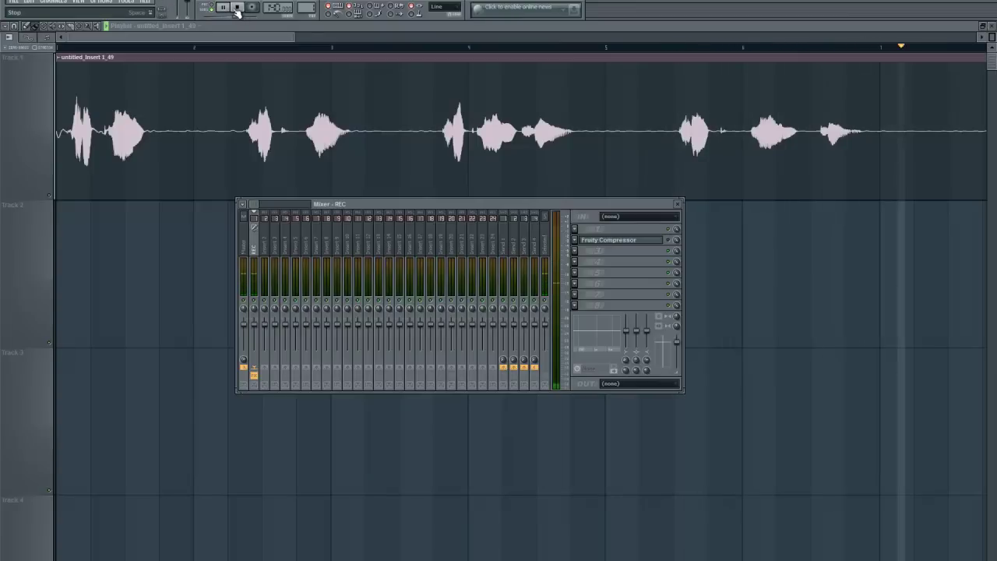
pyautogui.click(236, 8)
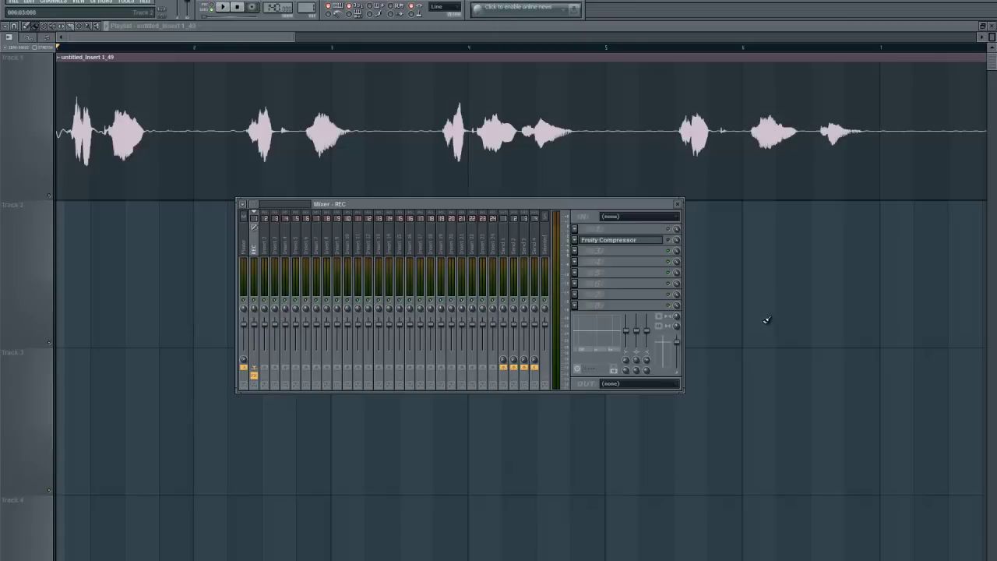
pyautogui.click(653, 242)
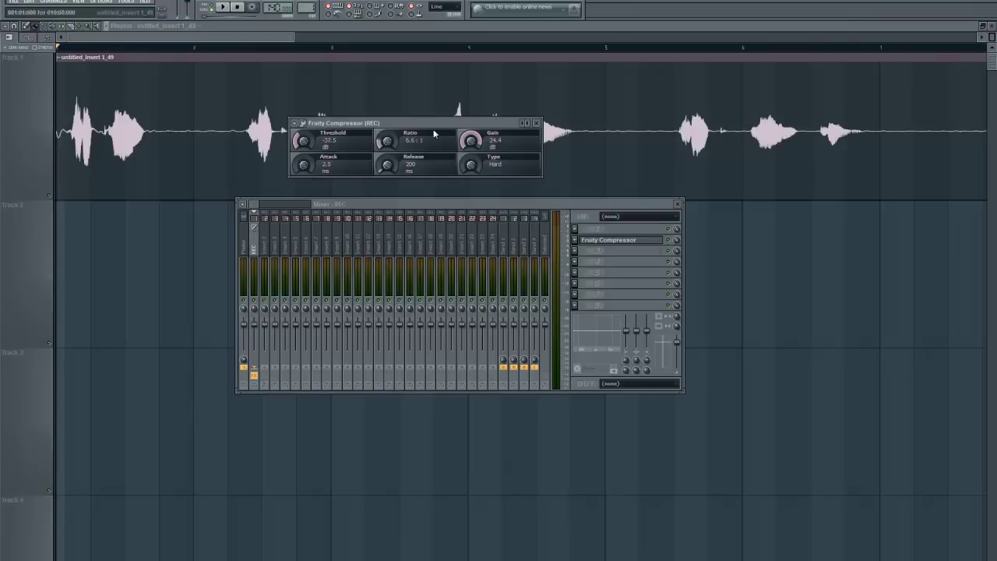
pyautogui.moveTo(436, 123); pyautogui.dragTo(479, 194)
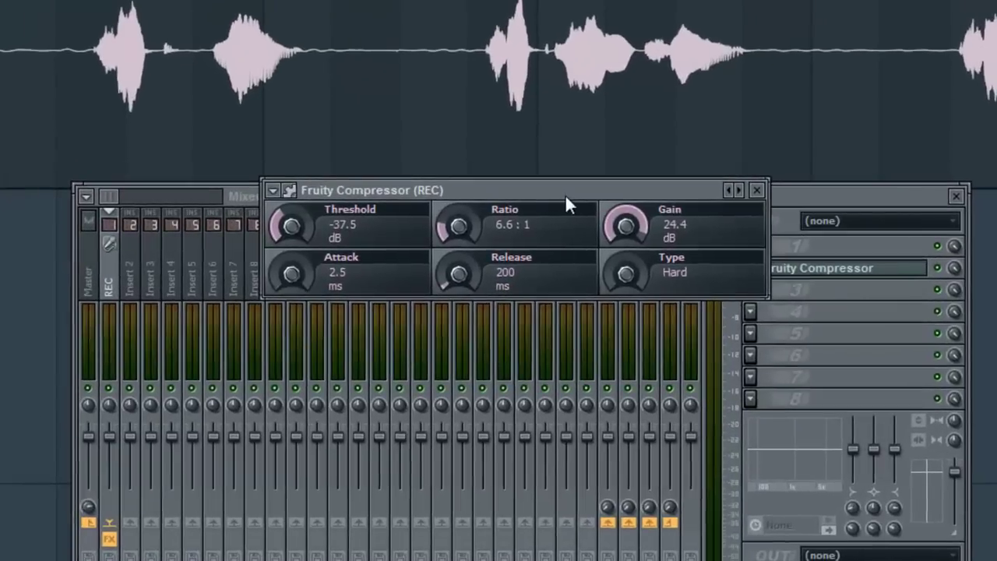
pyautogui.moveTo(567, 199); pyautogui.dragTo(569, 222)
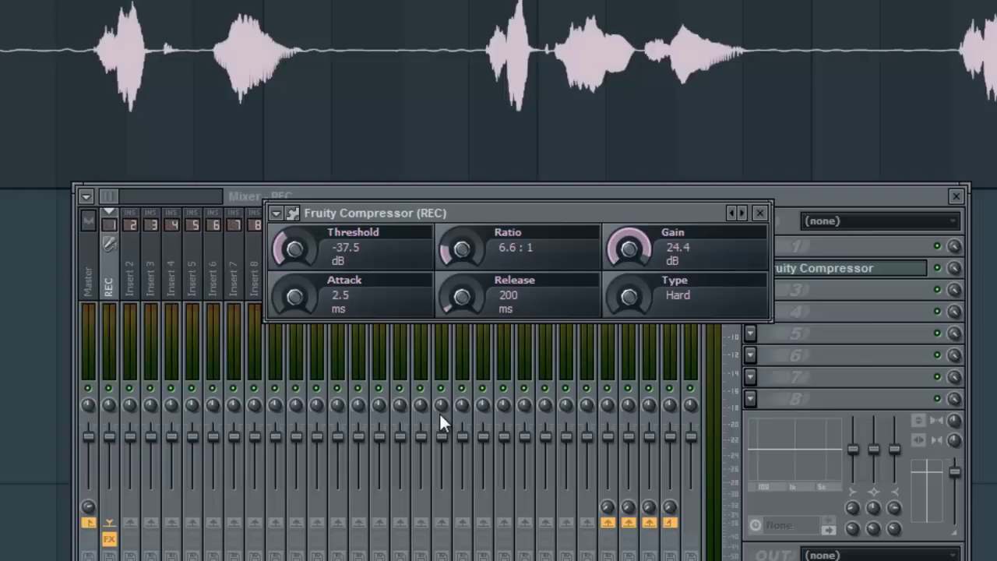
pyautogui.click(857, 193)
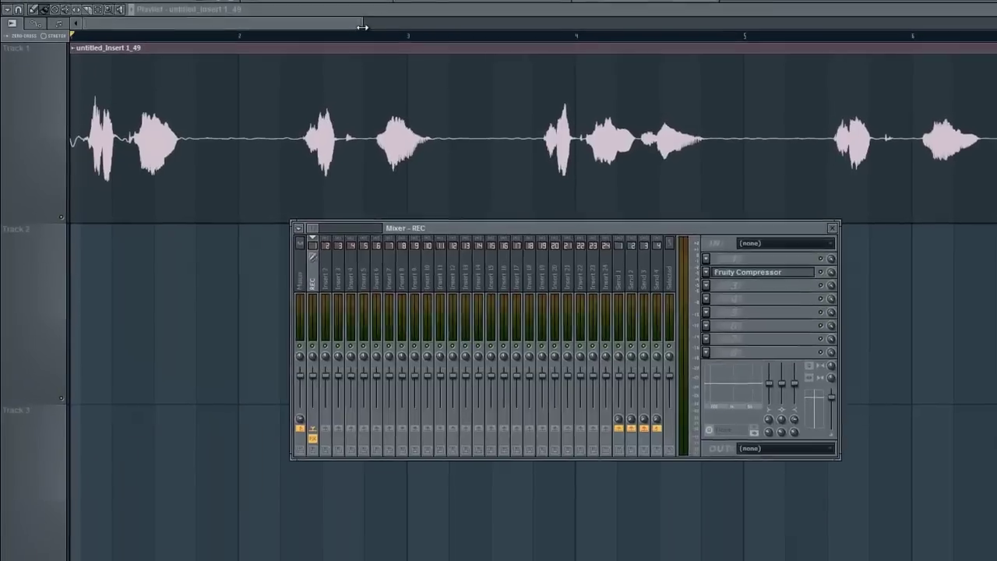
# - Slice the vocal clip on Track 1 at both ends of the first long silence and delete the silent section
pyautogui.press('F9')
pyautogui.moveTo(243, 34); pyautogui.dragTo(287, 33)
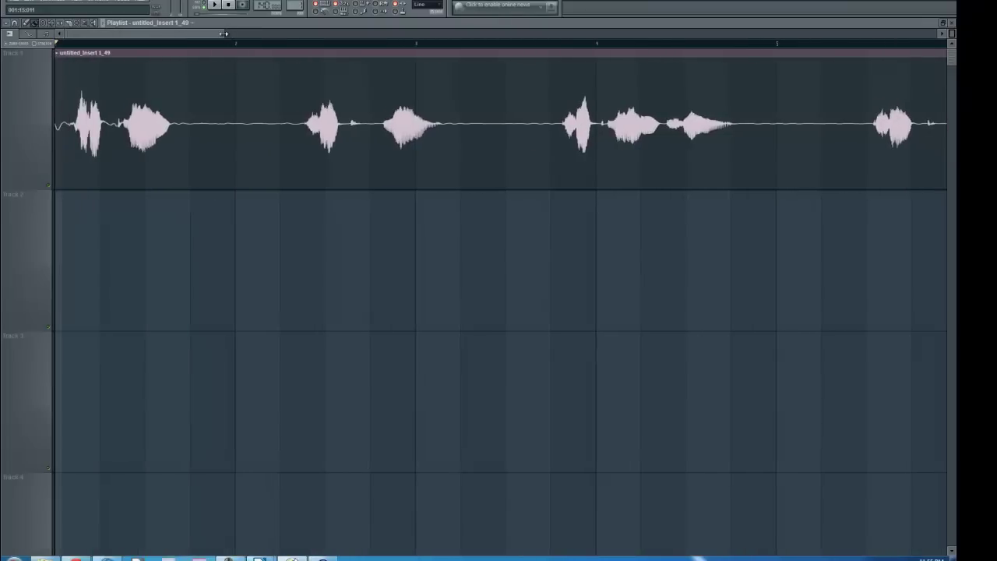
pyautogui.moveTo(222, 37); pyautogui.dragTo(139, 59)
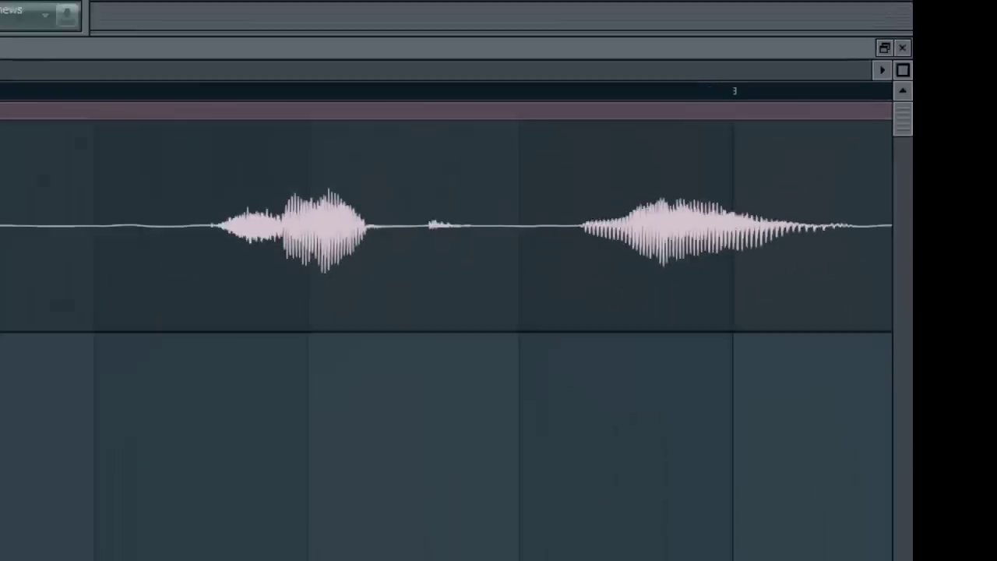
pyautogui.moveTo(777, 183); pyautogui.dragTo(777, 166)
pyautogui.moveTo(950, 58); pyautogui.dragTo(951, 35)
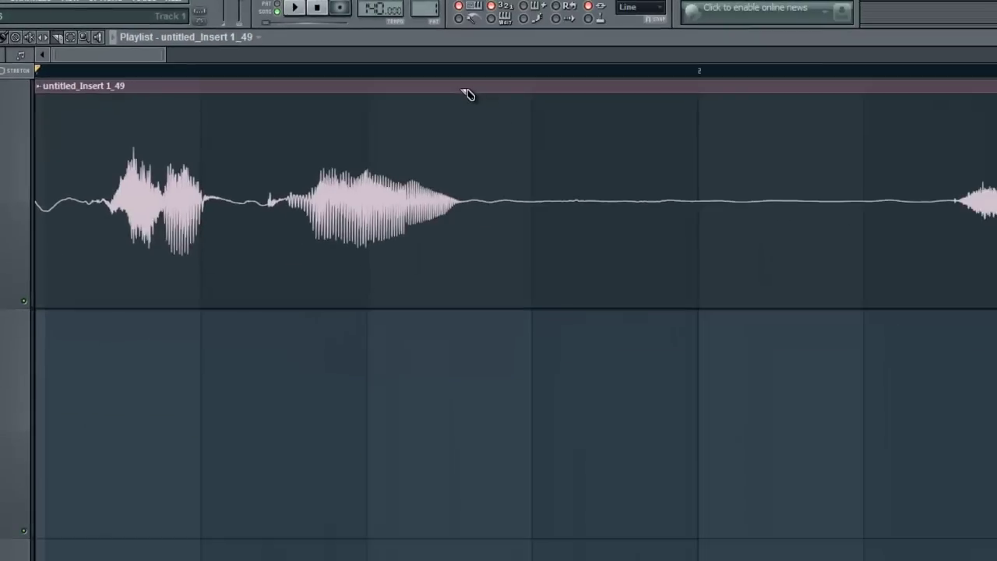
pyautogui.moveTo(461, 98); pyautogui.dragTo(467, 389)
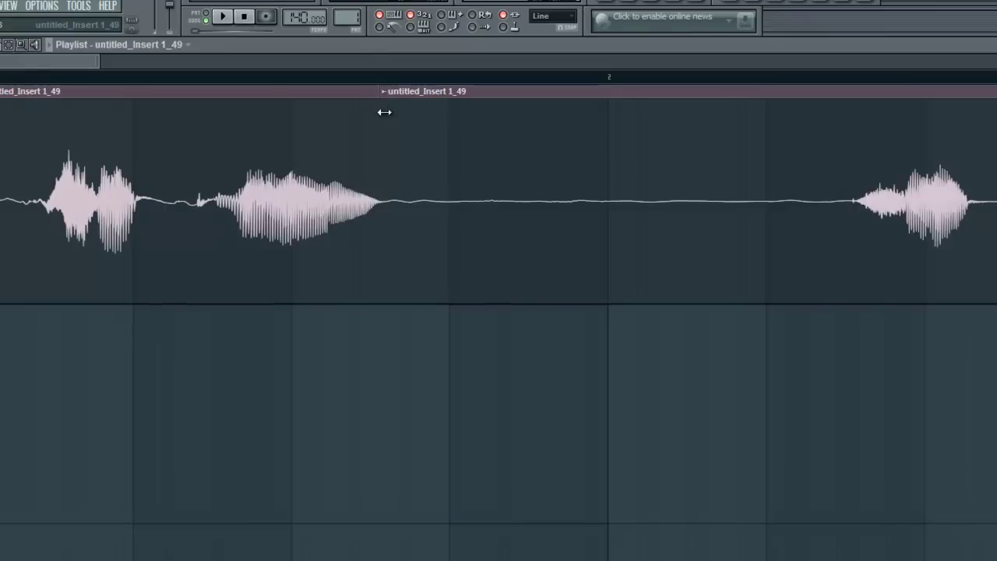
pyautogui.moveTo(384, 112); pyautogui.dragTo(384, 158)
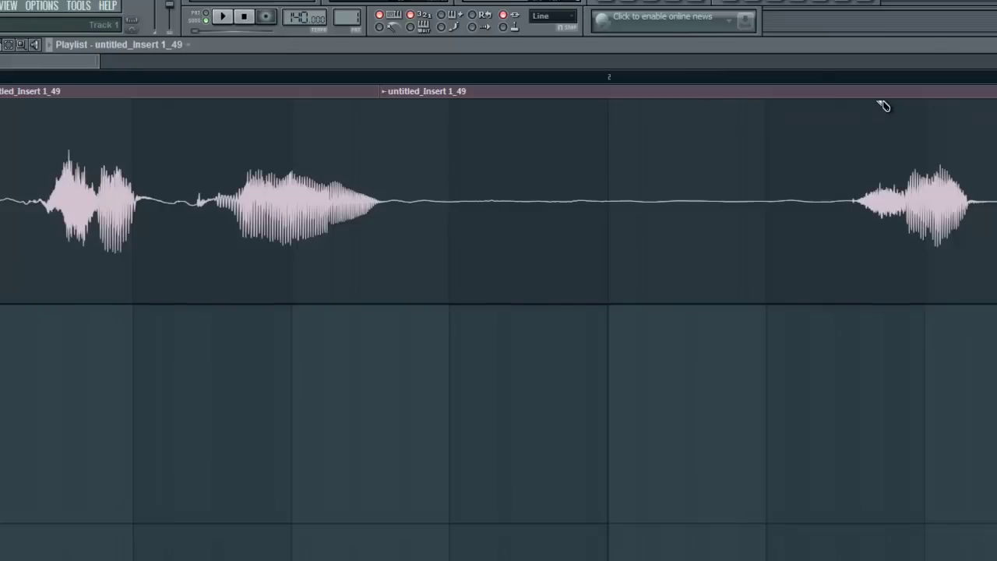
pyautogui.moveTo(852, 98); pyautogui.dragTo(853, 359)
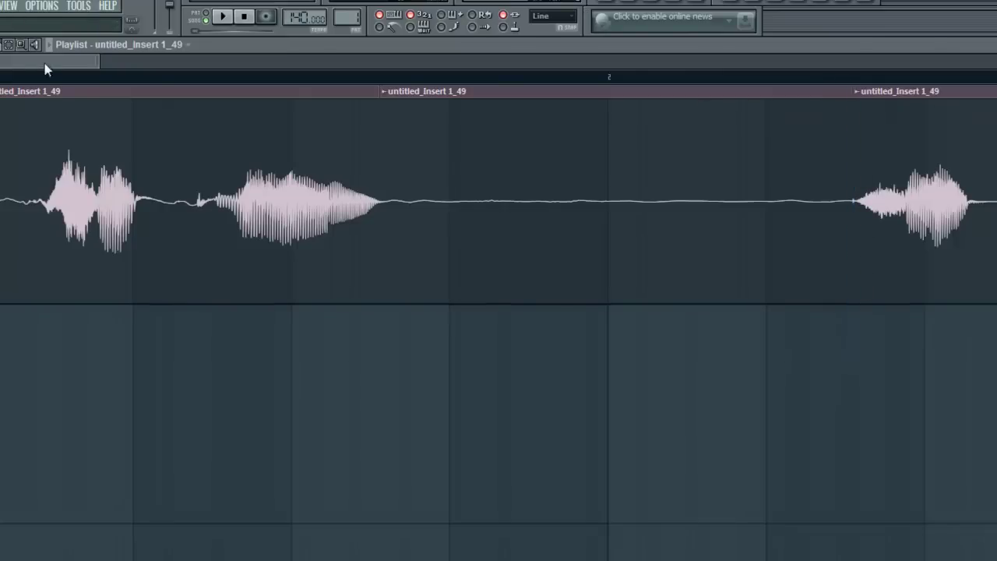
pyautogui.rightClick(620, 217)
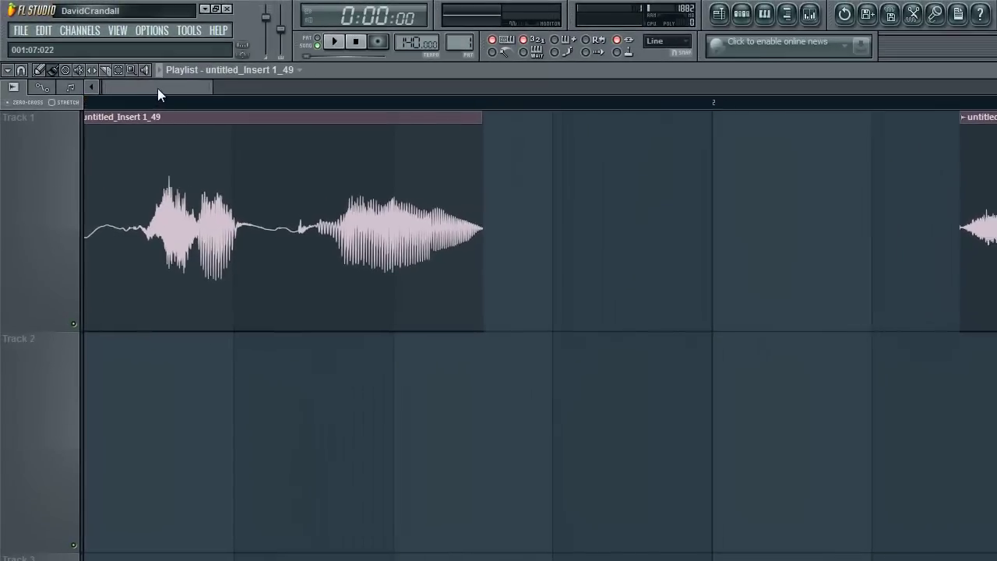
# - Delete the first vocal slice and extend the following clip's start back to the beginning of the playlist to restore the full recording
pyautogui.moveTo(158, 88)
pyautogui.mouseDown()
pyautogui.moveTo(344, 101)
pyautogui.moveTo(171, 94)
pyautogui.mouseUp()
pyautogui.rightClick(325, 127)
pyautogui.moveTo(873, 170); pyautogui.dragTo(20, 171)
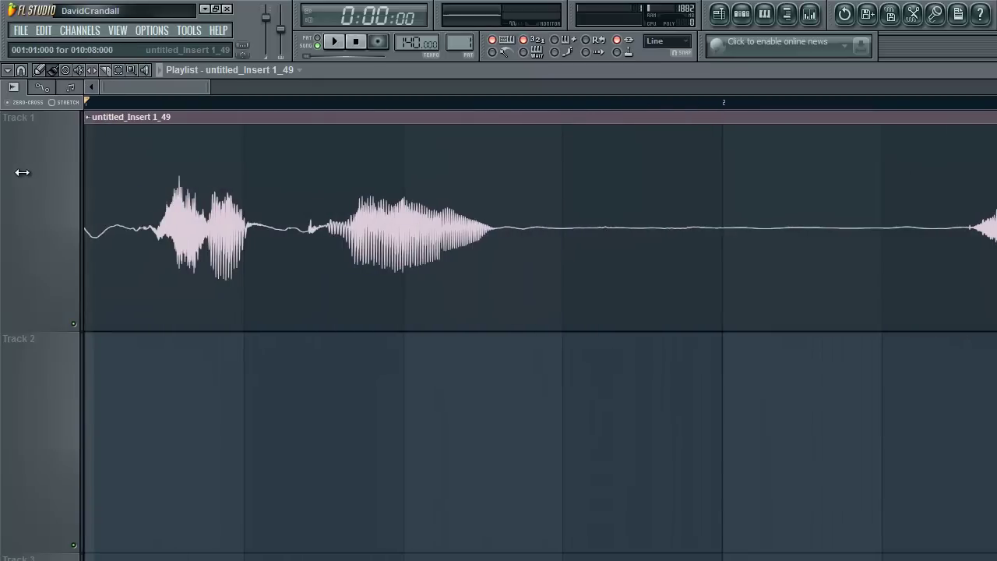
# - Load FLOORFISH into the first effect slot of the REC mixer track, ahead of the Fruity Compressor
pyautogui.scroll(-5, 499, 234)
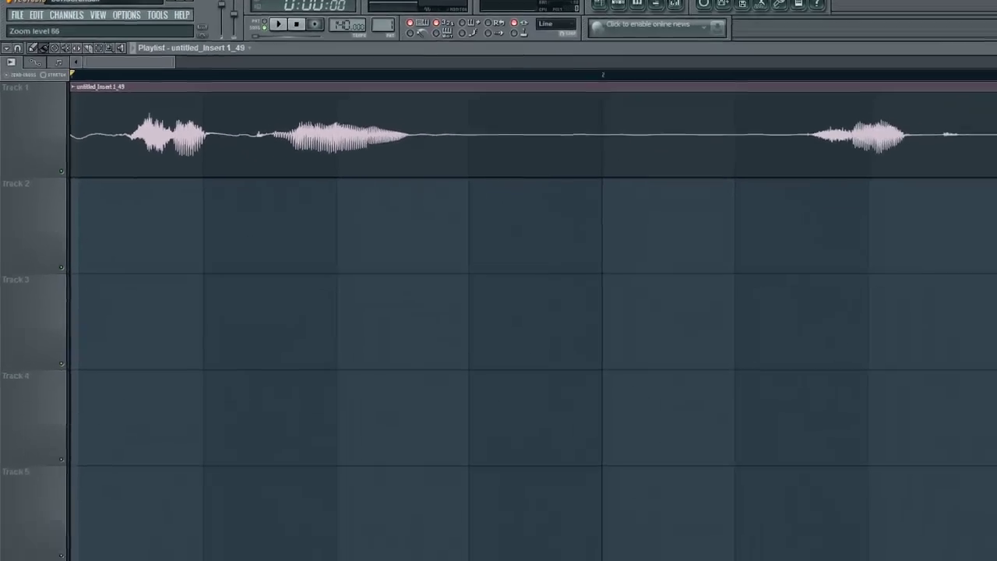
pyautogui.scroll(-1, 499, 312)
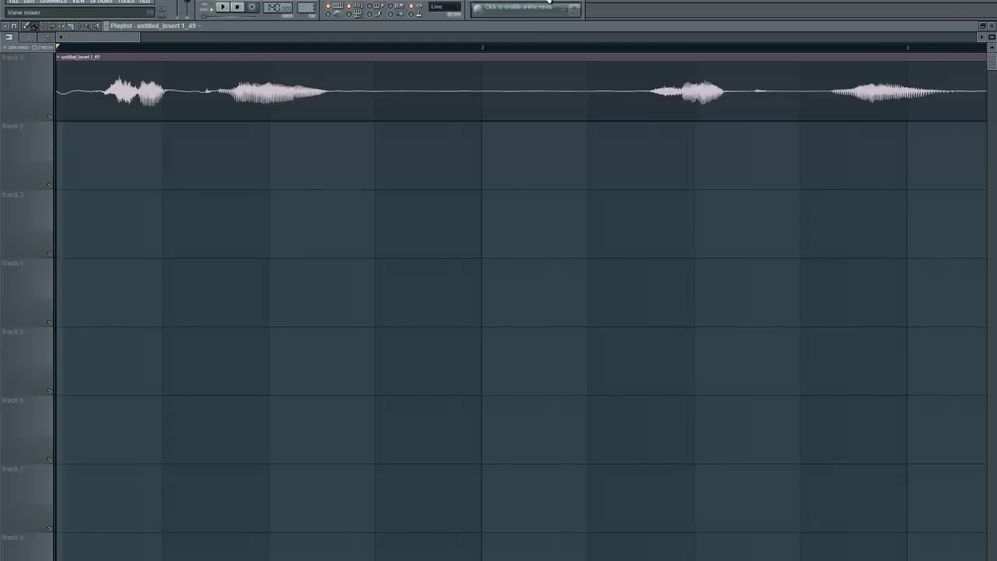
pyautogui.click(549, 2)
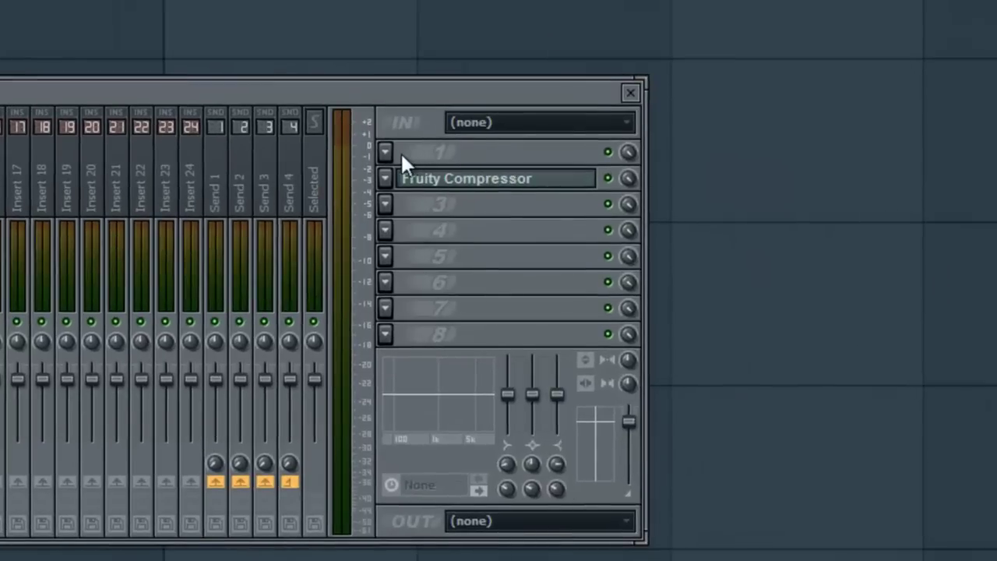
pyautogui.click(385, 152)
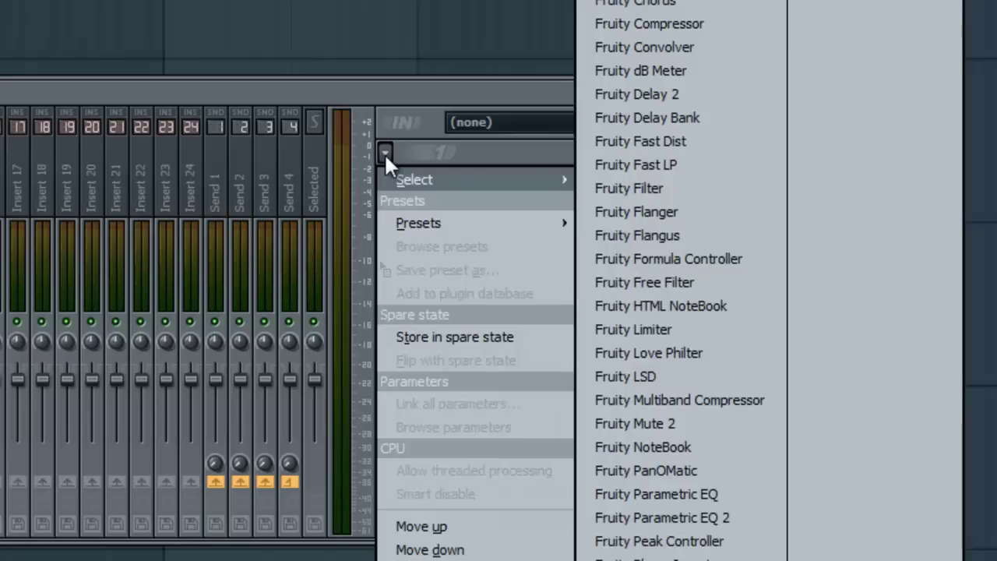
pyautogui.click(392, 160)
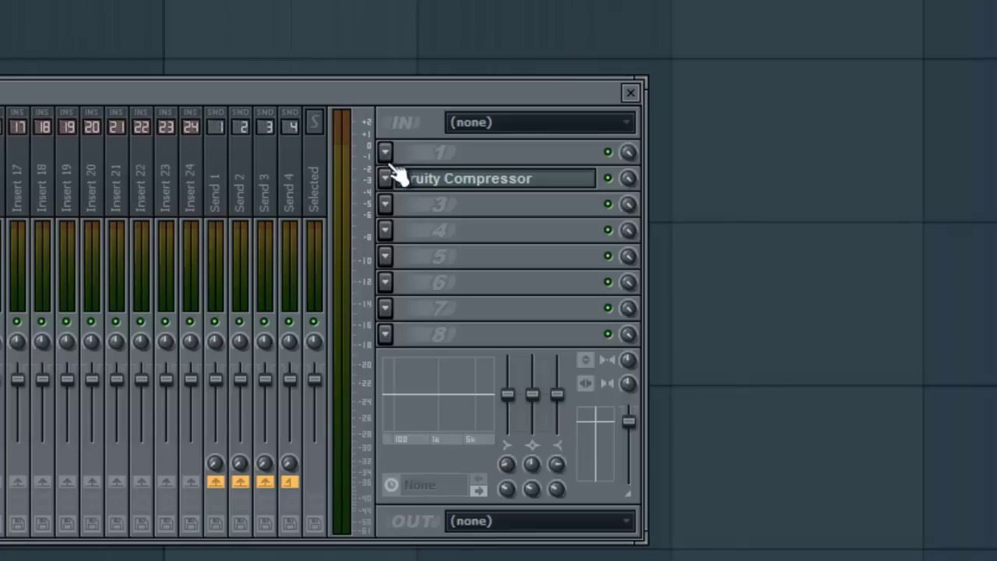
pyautogui.click(384, 154)
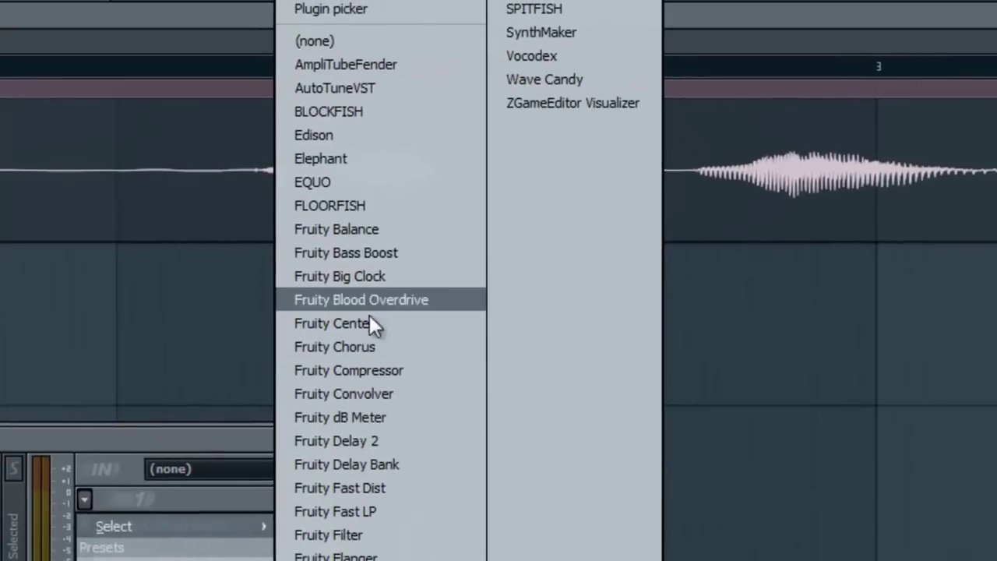
pyautogui.click(389, 204)
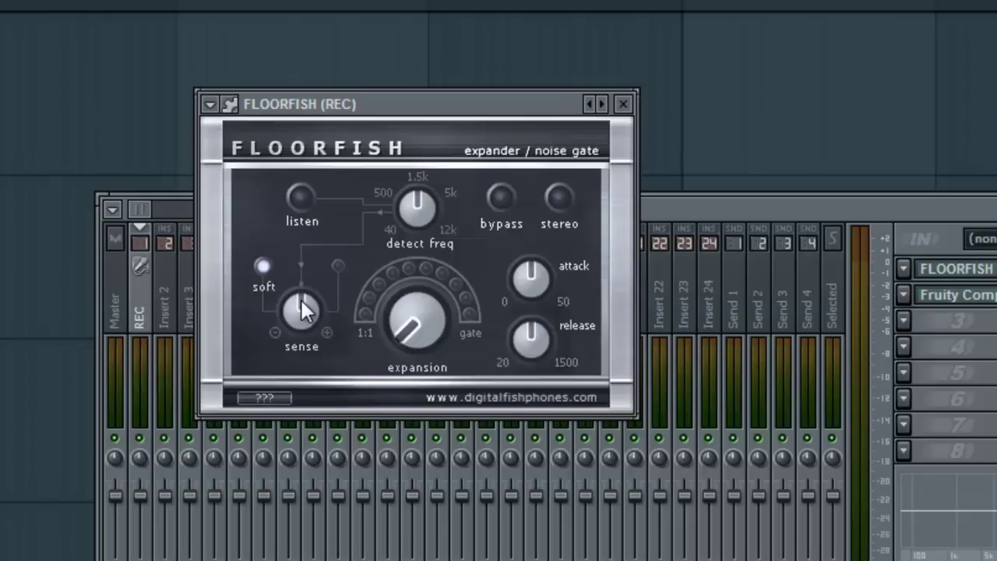
# - Raise the FLOORFISH sense, set the expansion fully to gate, attack to 0 and release to 20
pyautogui.moveTo(304, 310); pyautogui.dragTo(319, 313)
pyautogui.moveTo(416, 330); pyautogui.dragTo(458, 387)
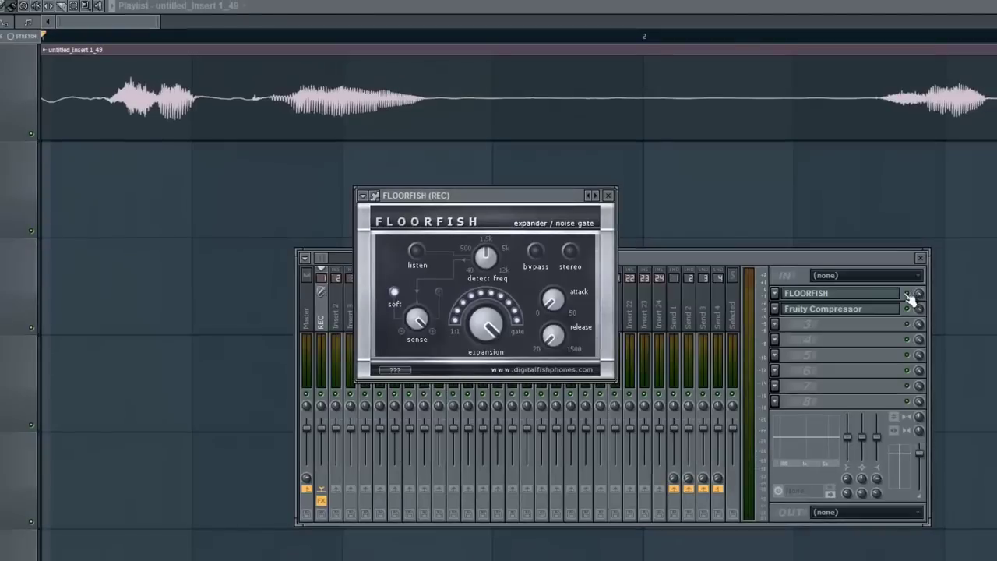
# - Play the vocal with FLOORFISH disabled and with it enabled again to compare the background noise
pyautogui.click(917, 298)
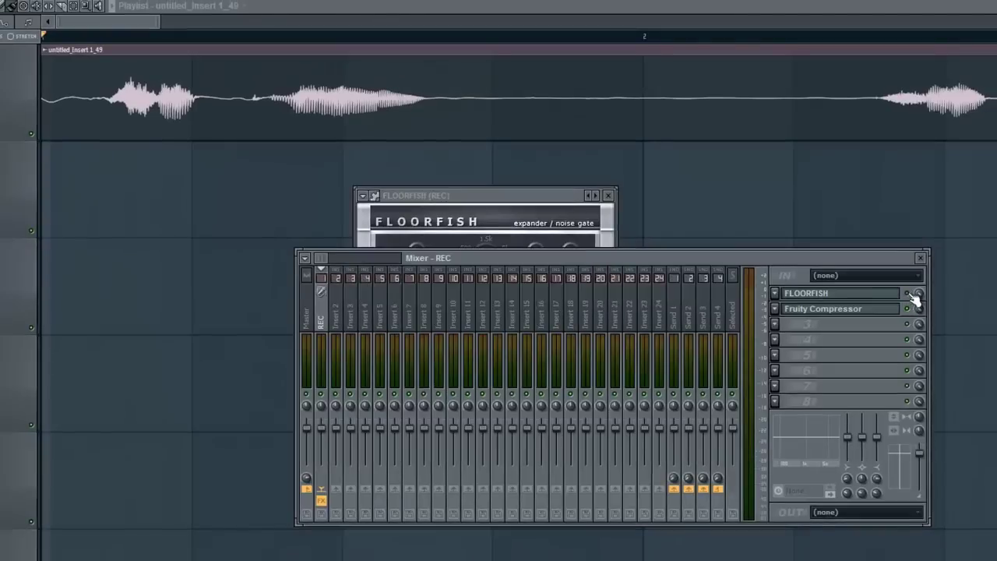
pyautogui.moveTo(784, 262); pyautogui.dragTo(796, 197)
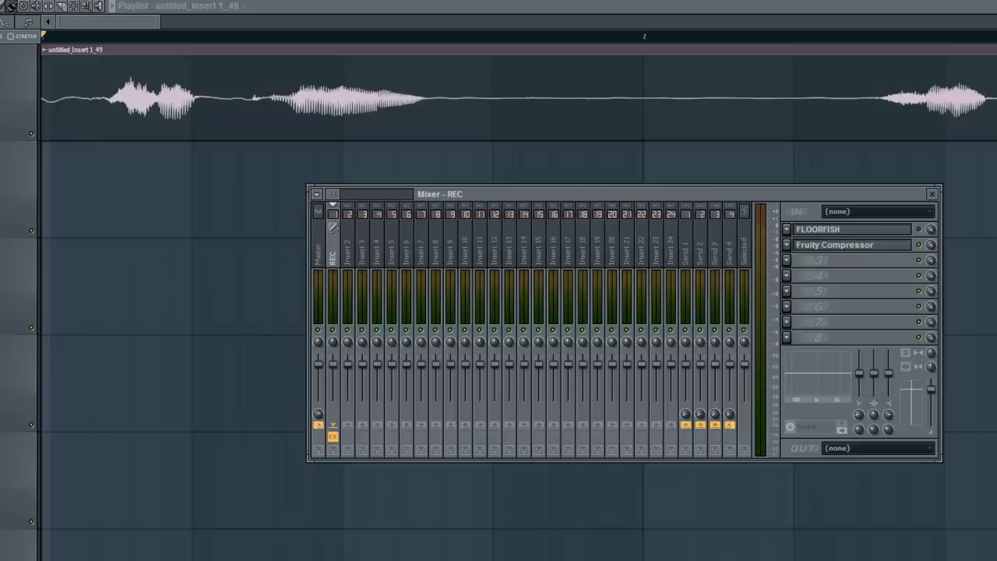
pyautogui.press('space')
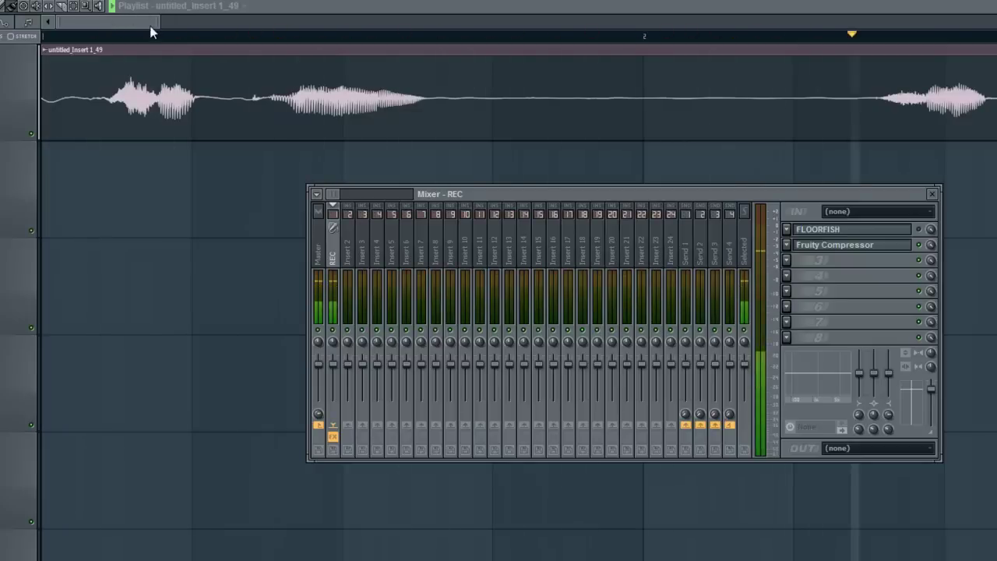
pyautogui.press('F9')
pyautogui.moveTo(160, 21); pyautogui.dragTo(385, 24)
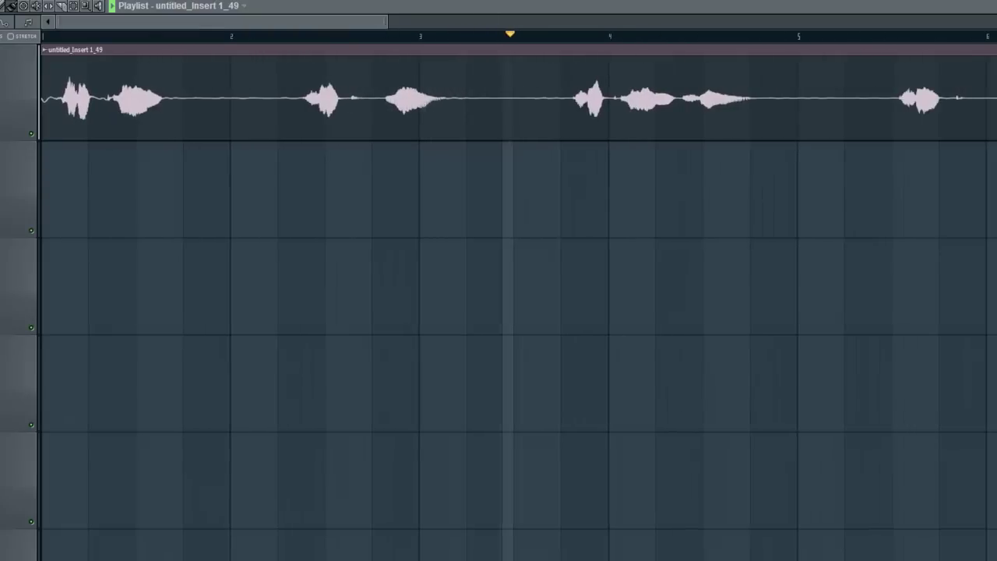
pyautogui.press('F9')
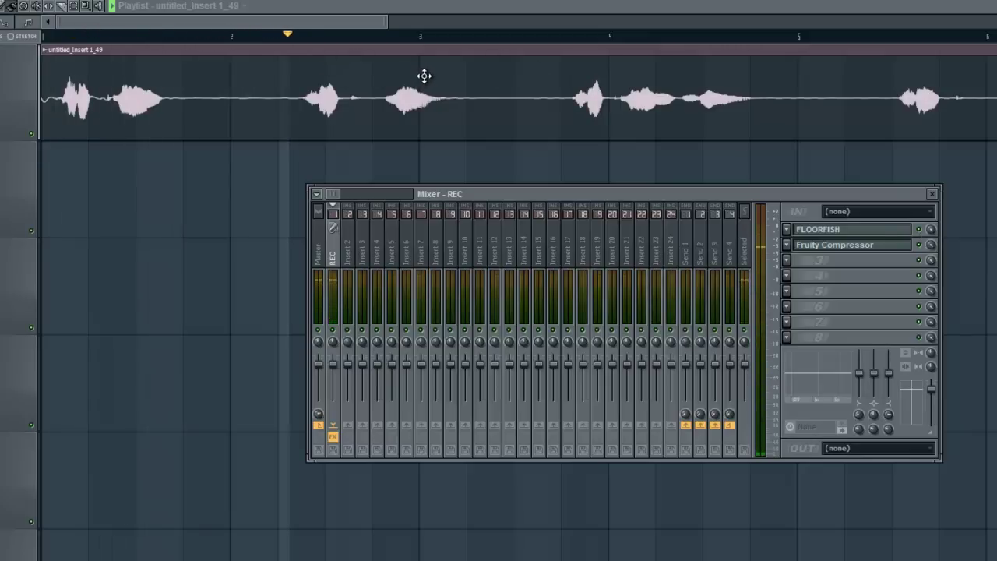
pyautogui.click(857, 230)
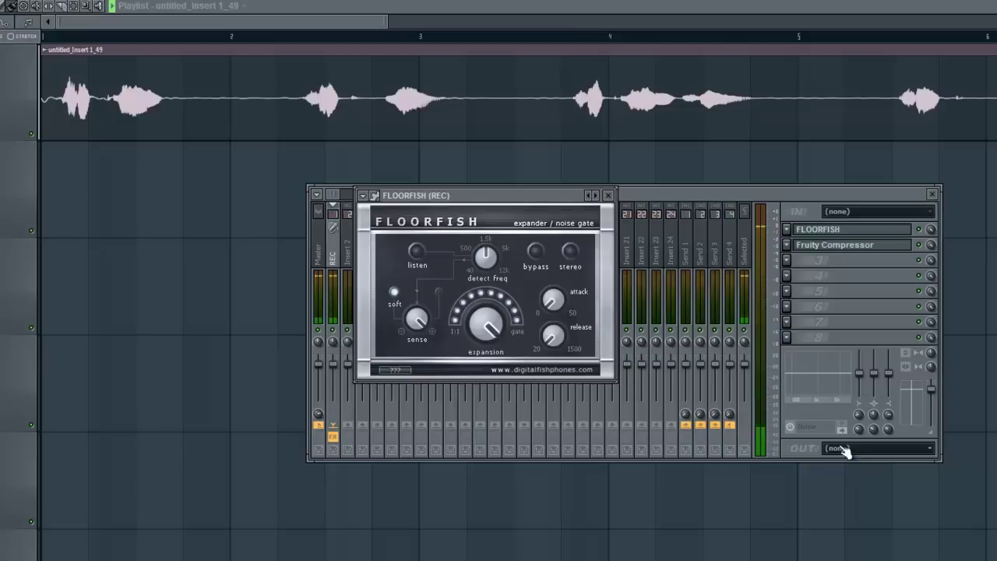
pyautogui.press('space')
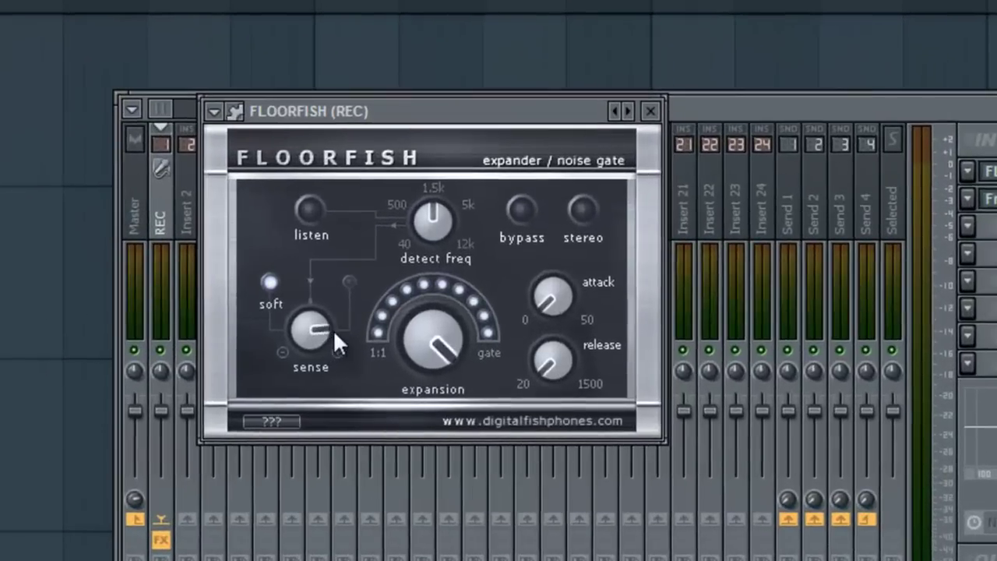
# - Fine-tune FLOORFISH against the playing vocal, with moderately high sense, detect frequency between 1.5k and 5k, and release at 20
pyautogui.moveTo(334, 333); pyautogui.dragTo(335, 315)
pyautogui.moveTo(546, 297); pyautogui.dragTo(547, 296)
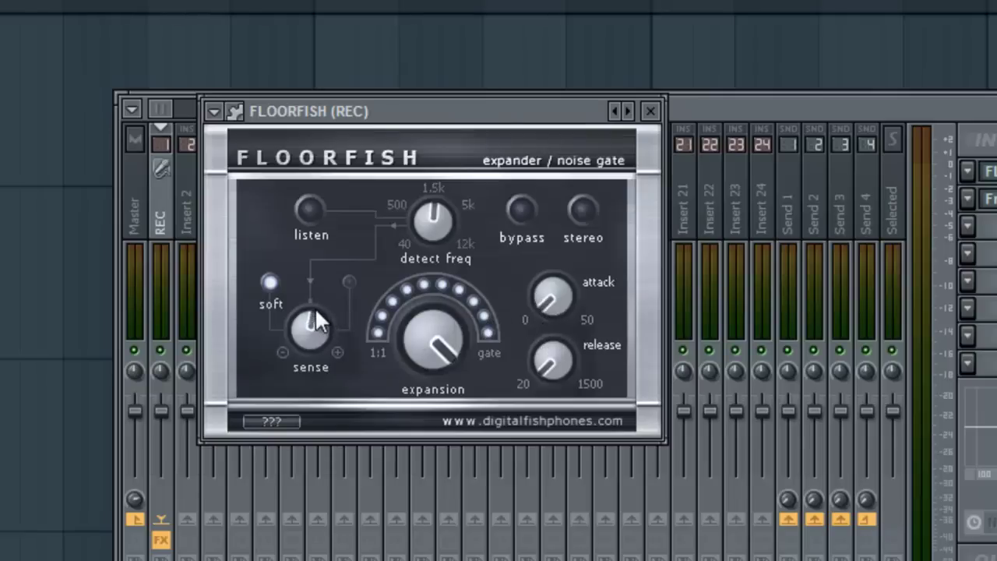
pyautogui.moveTo(315, 307); pyautogui.dragTo(315, 293)
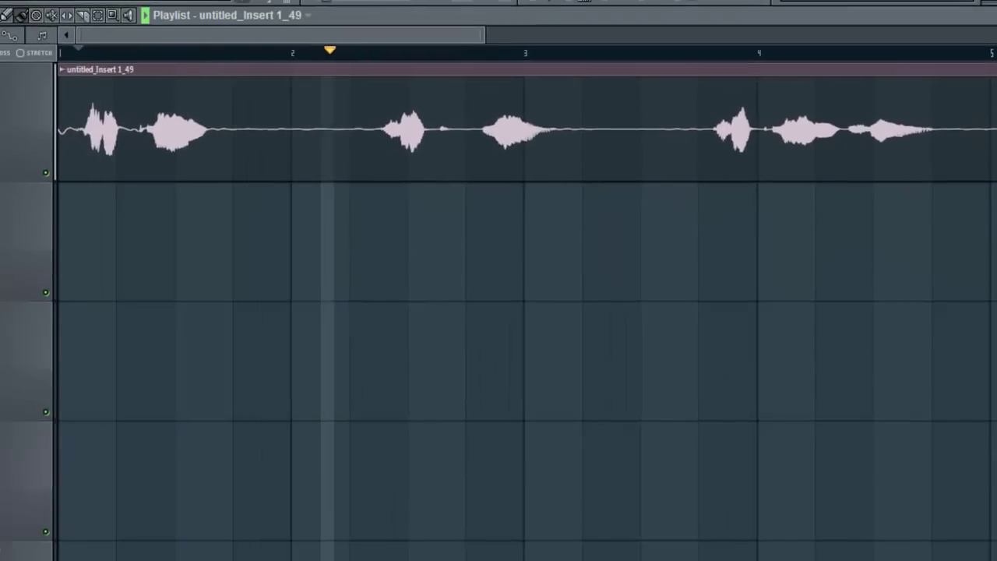
pyautogui.press('F9')
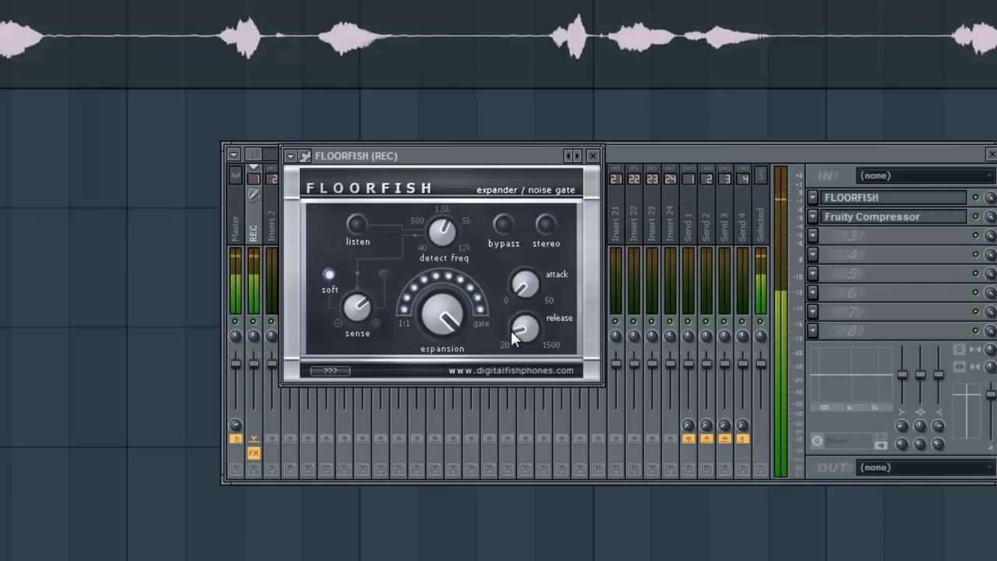
pyautogui.moveTo(512, 330); pyautogui.dragTo(513, 342)
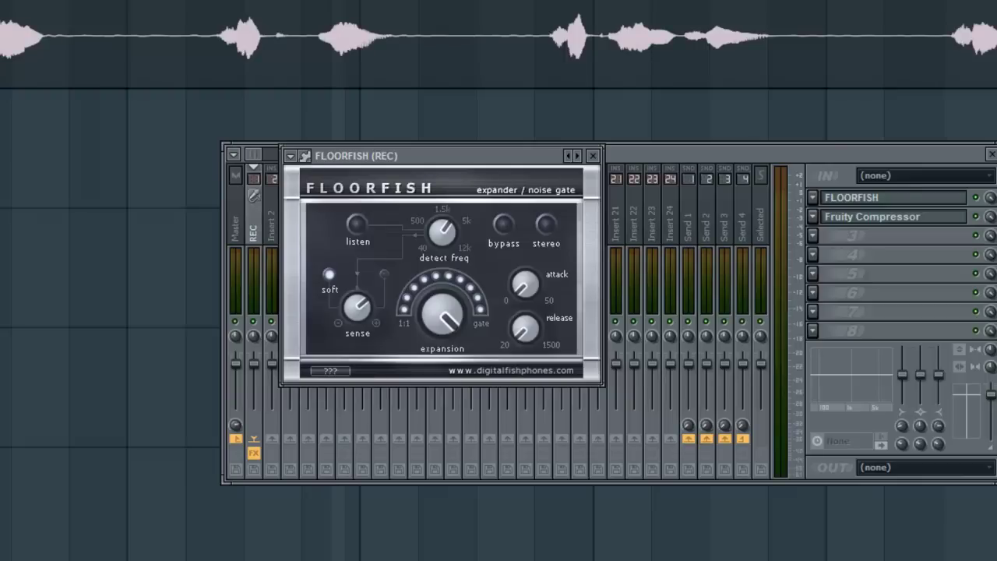
pyautogui.moveTo(392, 162); pyautogui.dragTo(398, 325)
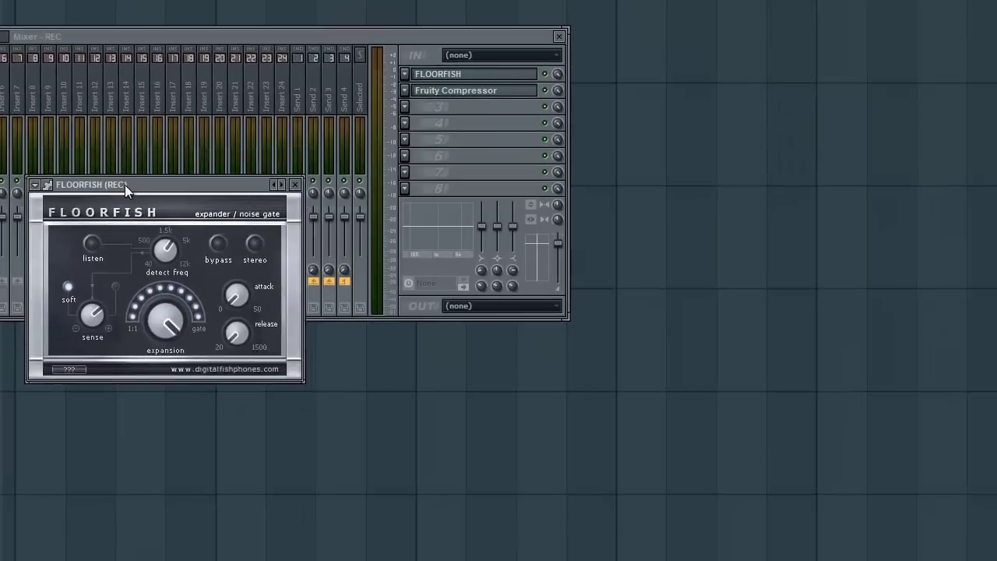
pyautogui.moveTo(397, 317); pyautogui.dragTo(526, 225)
pyautogui.moveTo(235, 106); pyautogui.dragTo(230, 97)
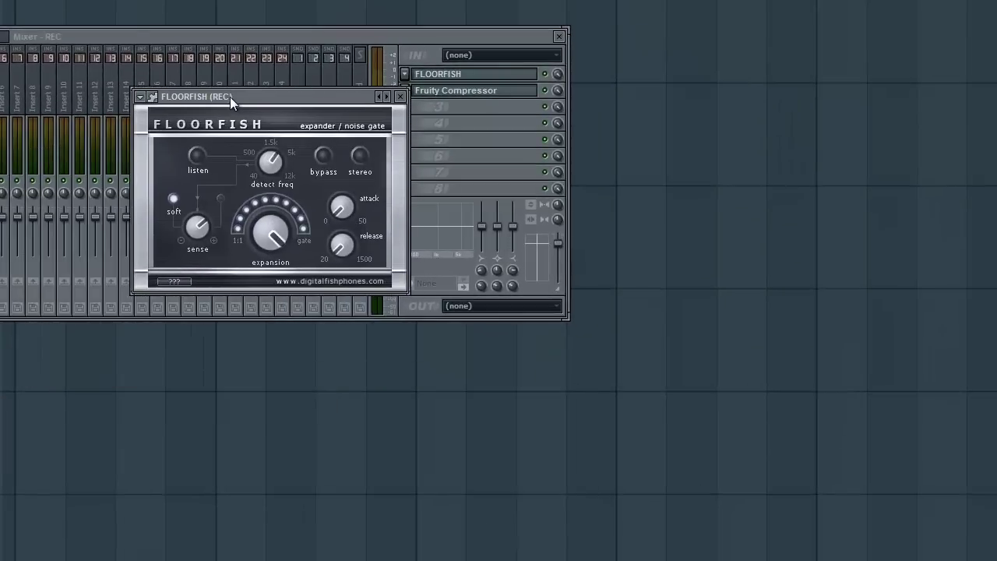